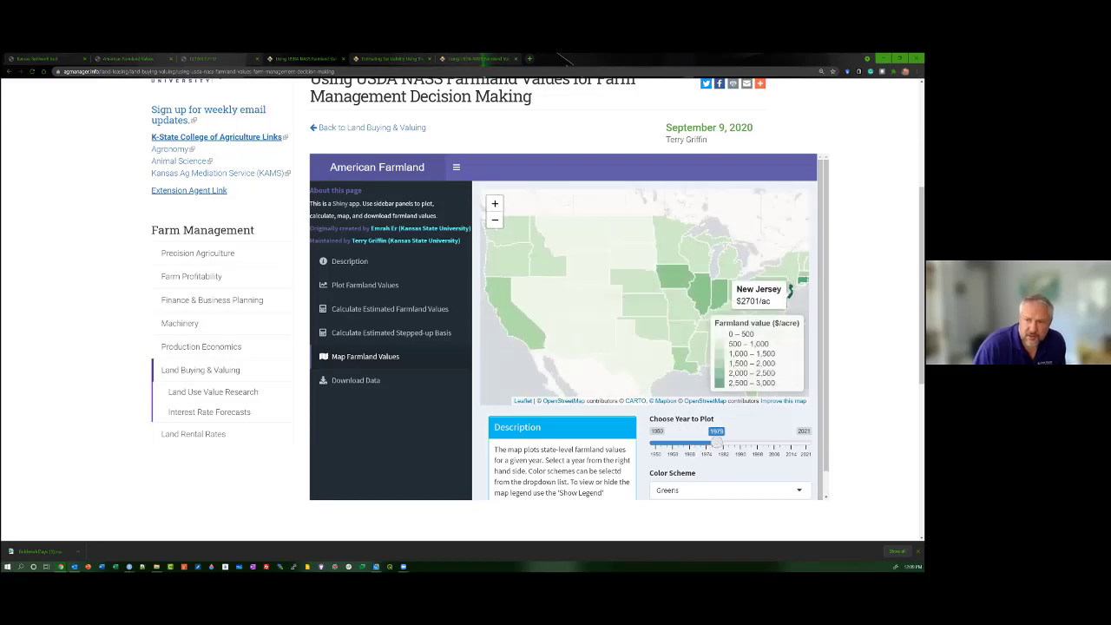
Check state farmland values on the map, including New Jersey's, and set the plotted year to 2021
{"action": "mouse_move", "coordinate": [789, 290]}
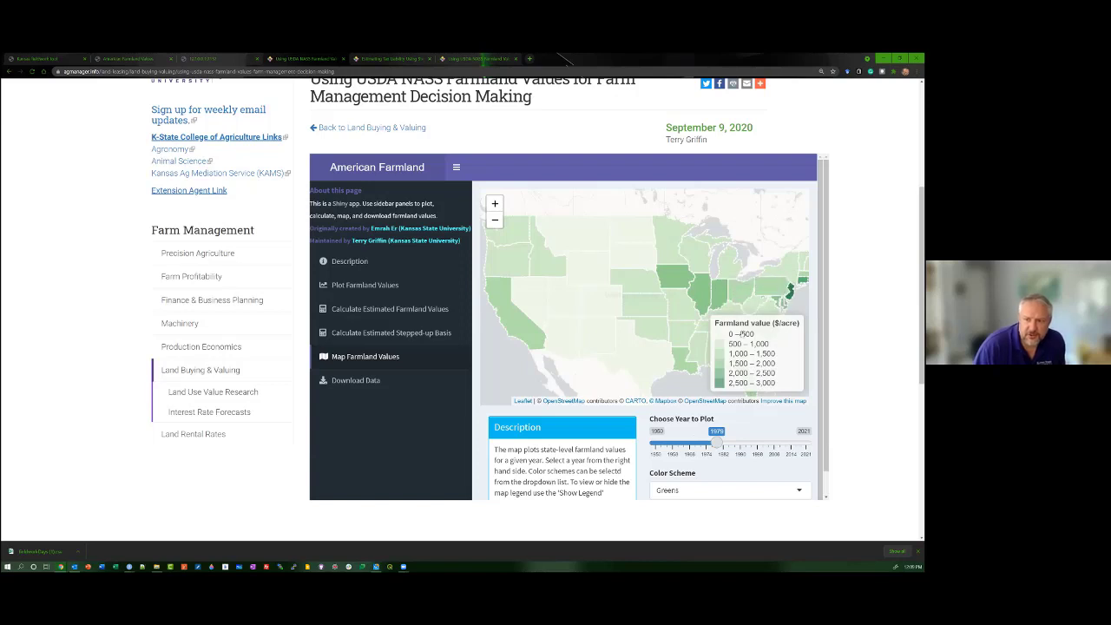
{"action": "mouse_move", "coordinate": [702, 295]}
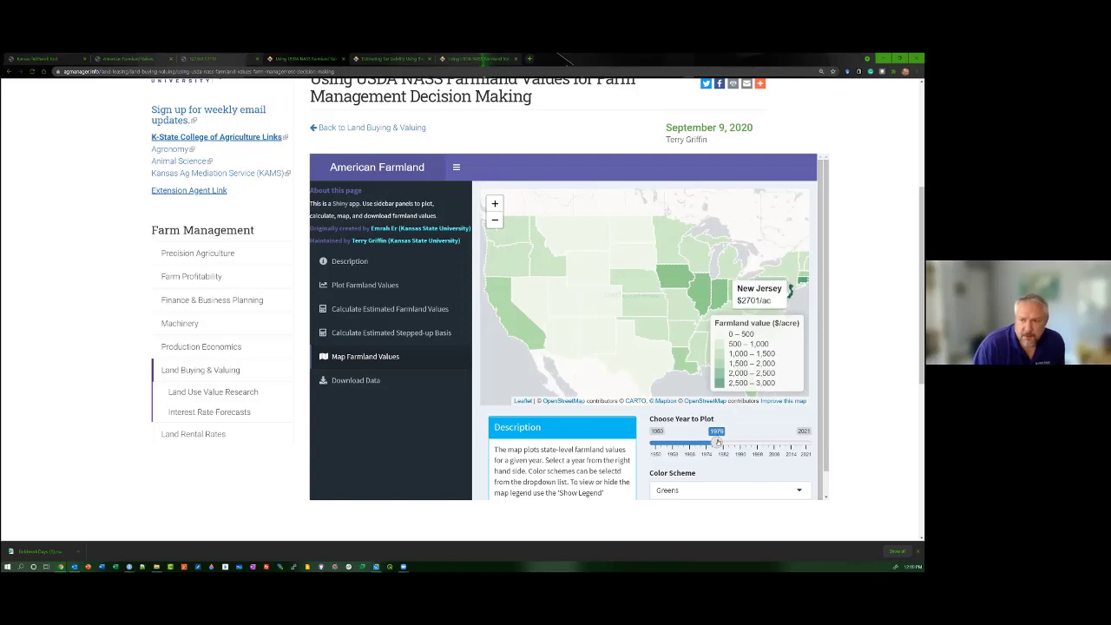
{"action": "left_click_drag", "start_coordinate": [717, 443], "coordinate": [806, 443]}
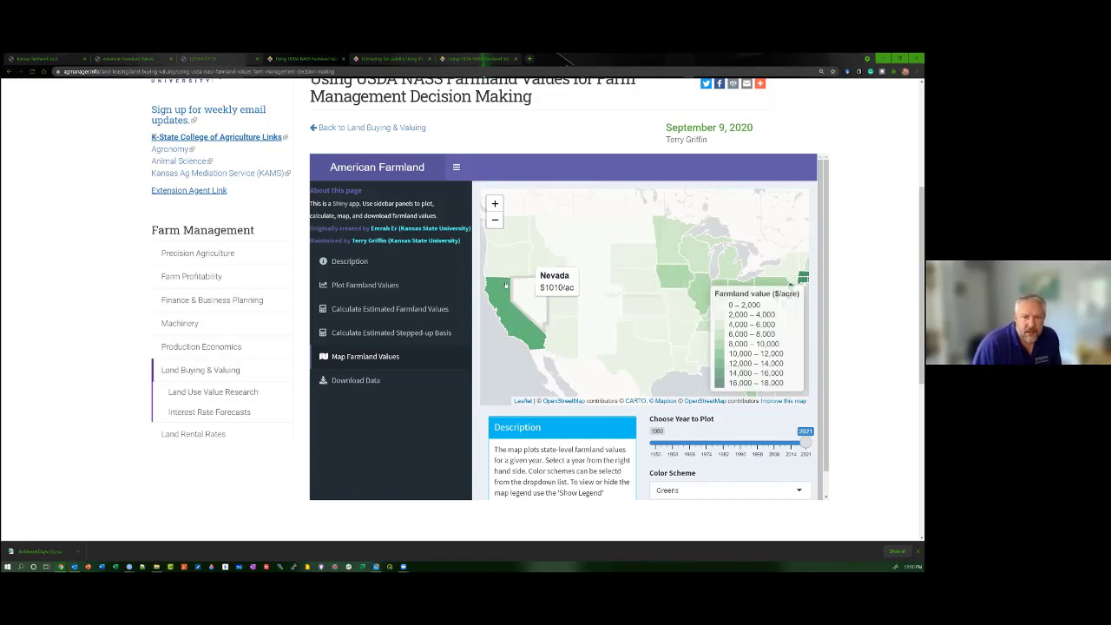
Open the data download page and look over its options for all-state data, selected-state data and index data
{"action": "left_click", "coordinate": [366, 382]}
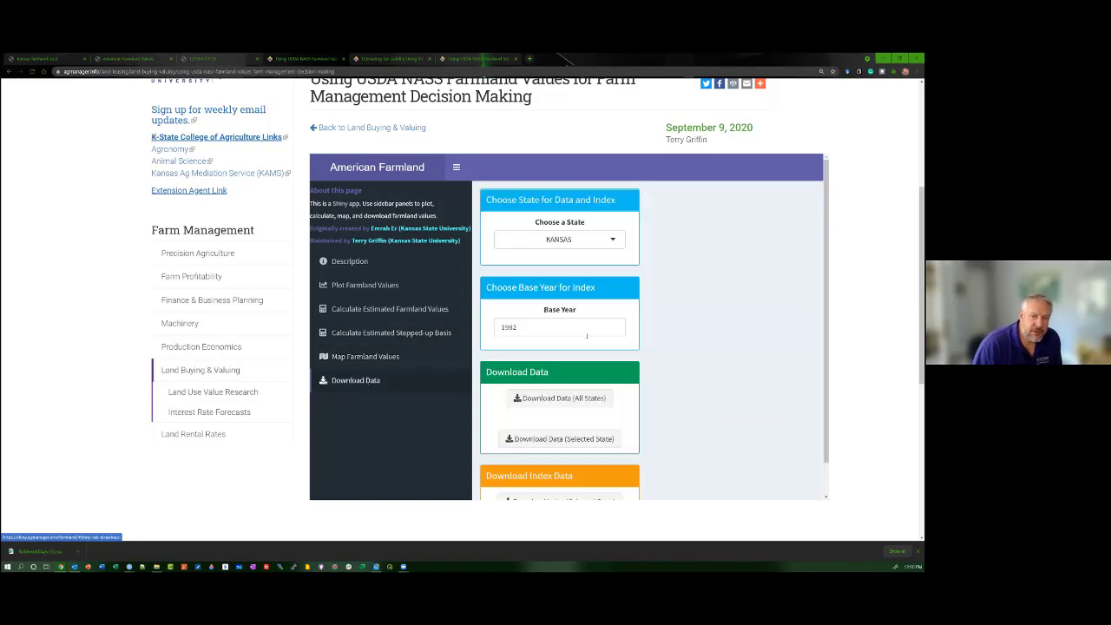
{"action": "scroll", "coordinate": [633, 382], "scroll_direction": "down", "scroll_amount": 1}
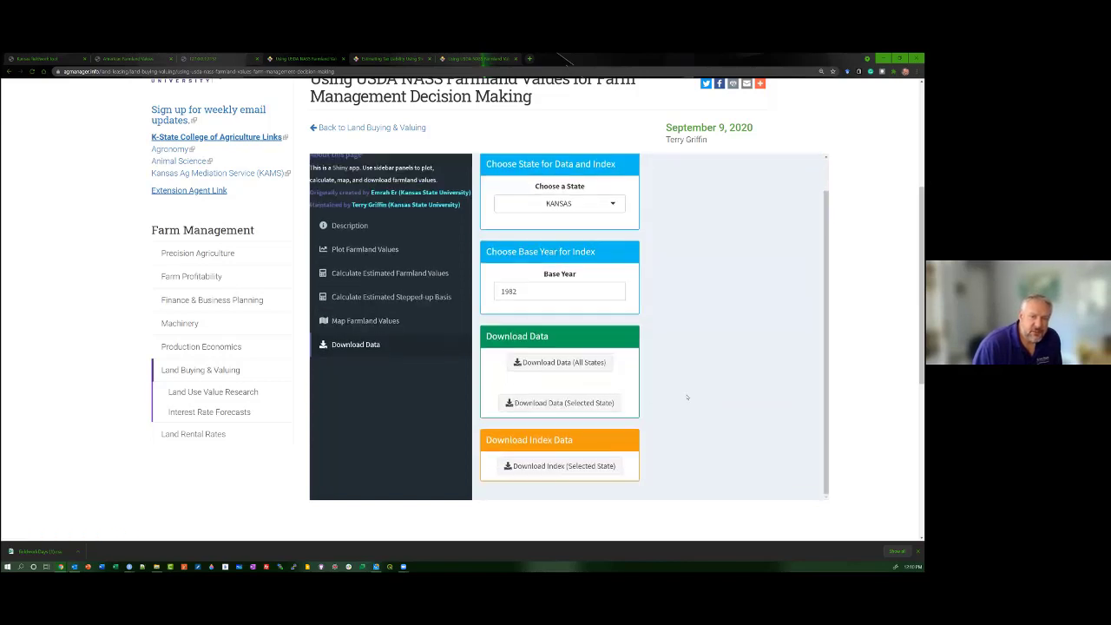
{"action": "scroll", "coordinate": [711, 371], "scroll_direction": "up", "scroll_amount": 1}
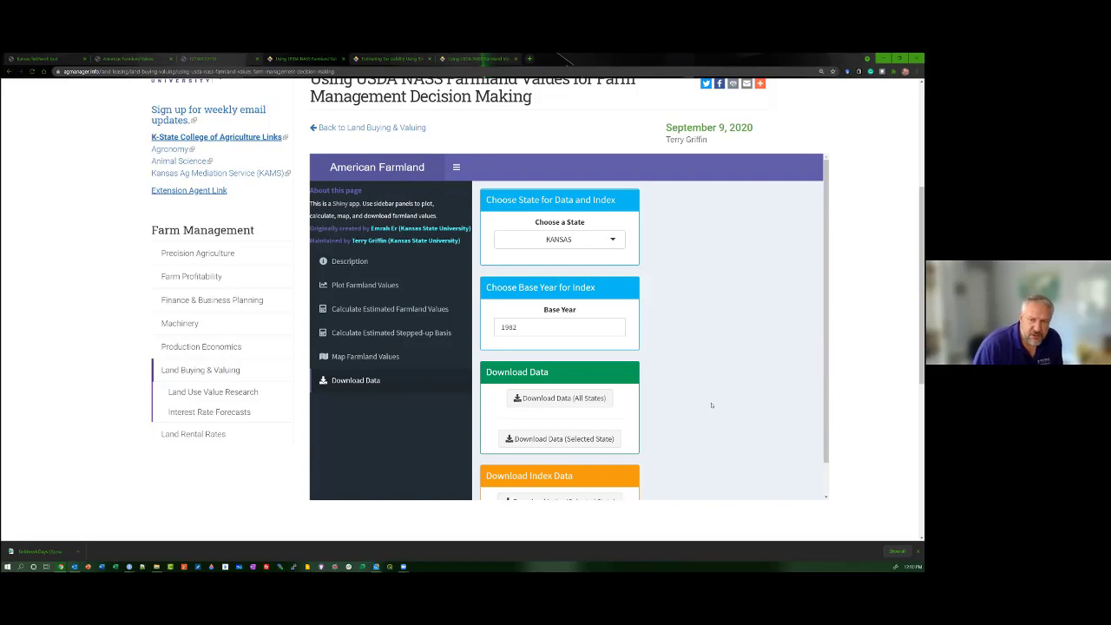
Open the estimated stepped-up basis calculator, read its description and disclaimer, and collapse that text
{"action": "left_click", "coordinate": [363, 335]}
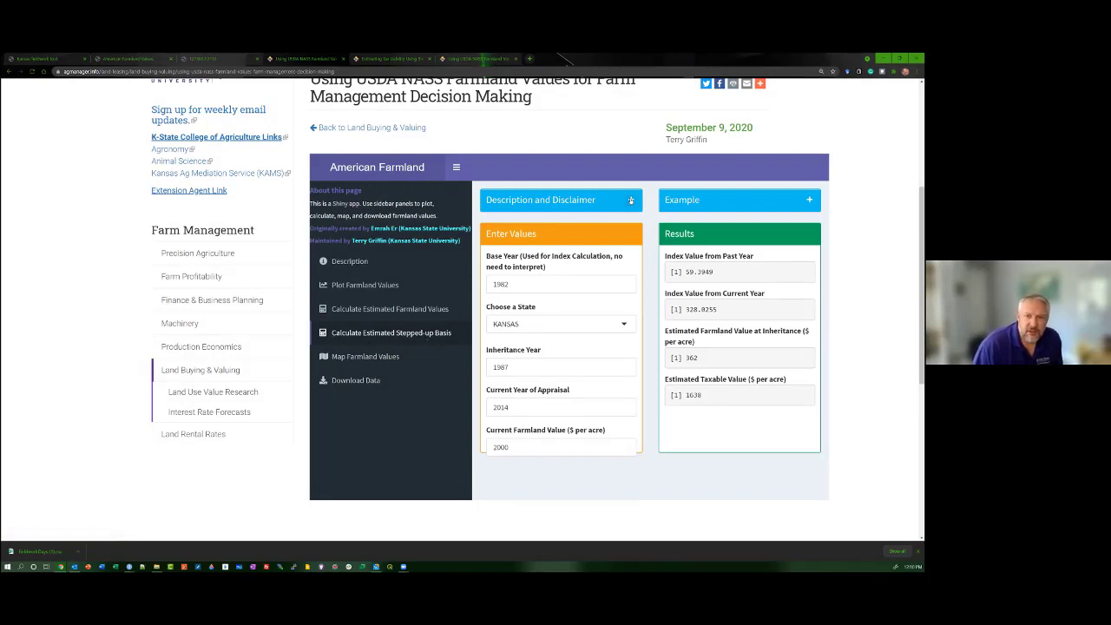
{"action": "left_click", "coordinate": [631, 201]}
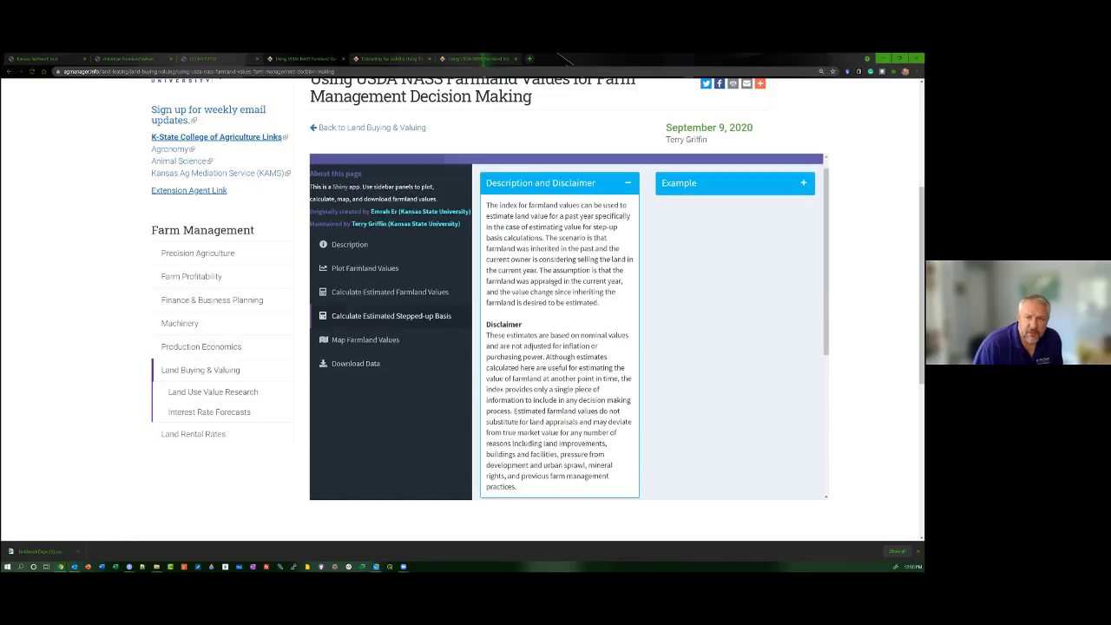
{"action": "scroll", "coordinate": [590, 278], "scroll_direction": "down", "scroll_amount": 3}
{"action": "scroll", "coordinate": [642, 271], "scroll_direction": "up", "scroll_amount": 3}
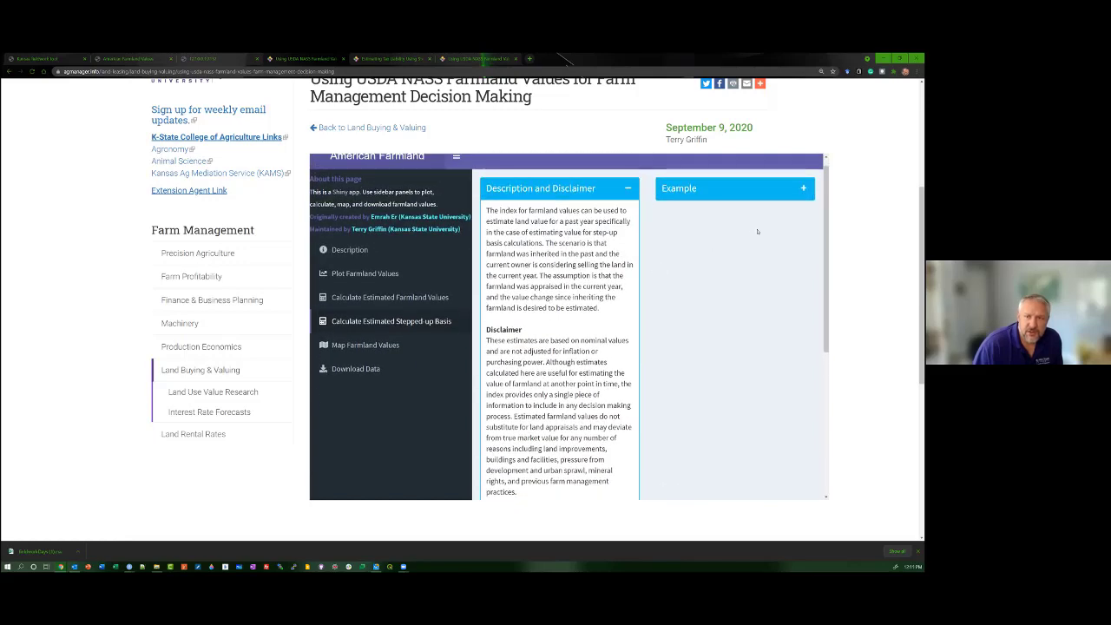
{"action": "left_click", "coordinate": [629, 190]}
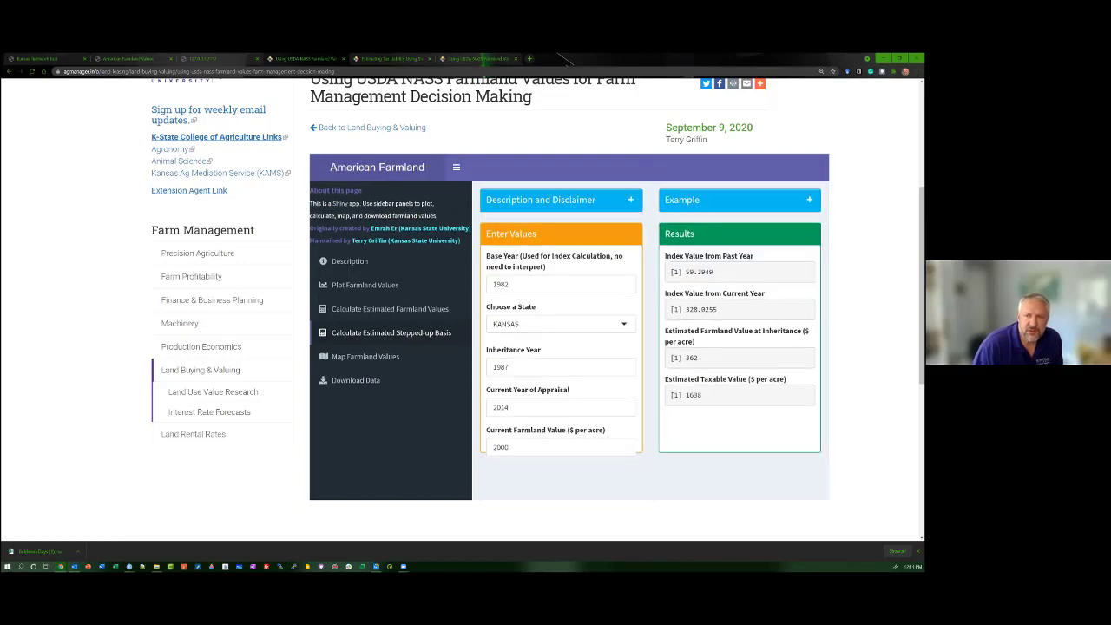
Read the calculator's worked example on estimating taxable value, and collapse it
{"action": "left_click", "coordinate": [809, 201]}
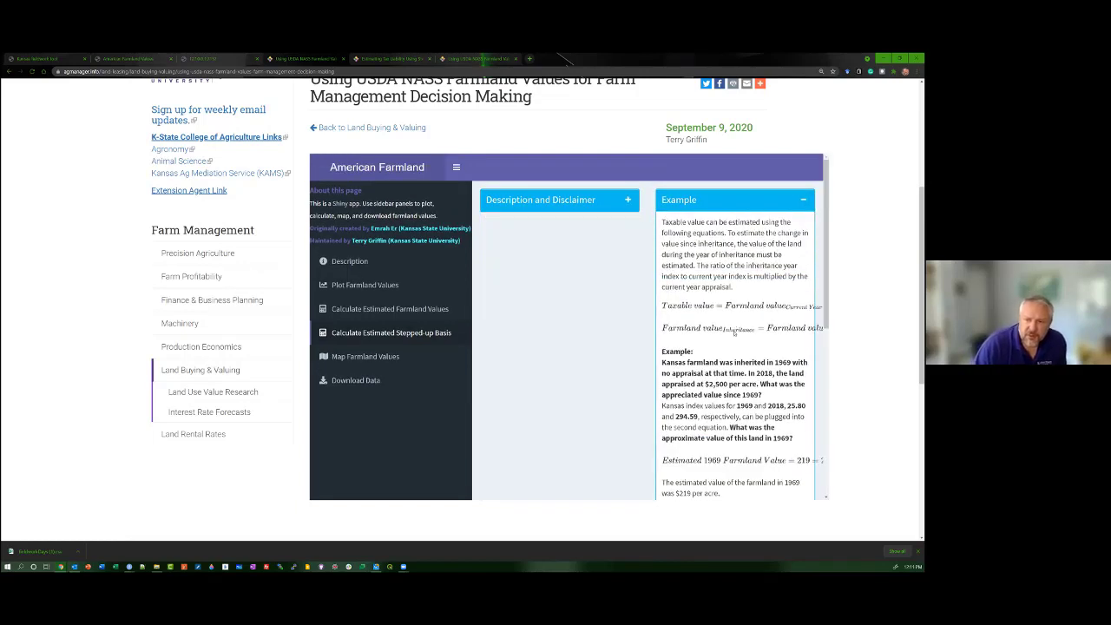
{"action": "scroll", "coordinate": [735, 332], "scroll_direction": "down", "scroll_amount": 3}
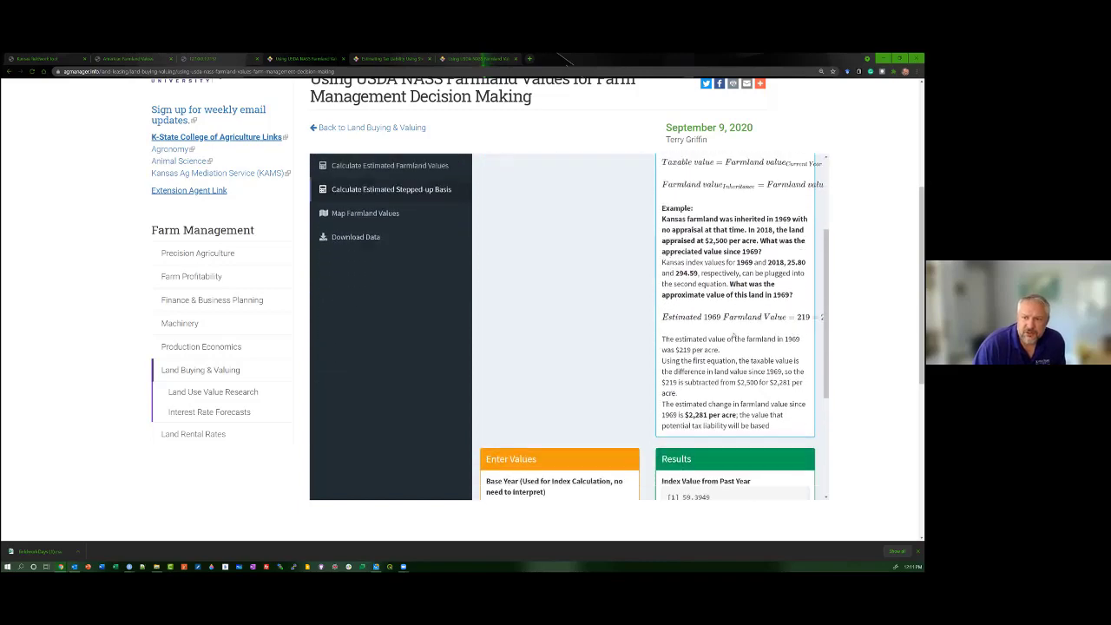
{"action": "scroll", "coordinate": [734, 337], "scroll_direction": "up", "scroll_amount": 3}
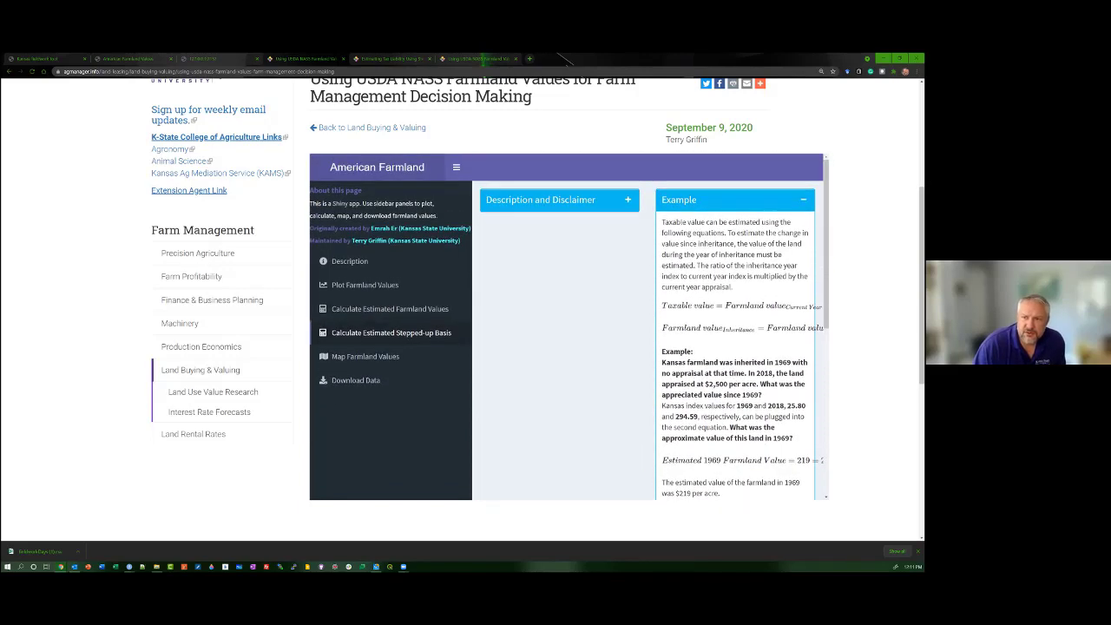
{"action": "left_click", "coordinate": [803, 199]}
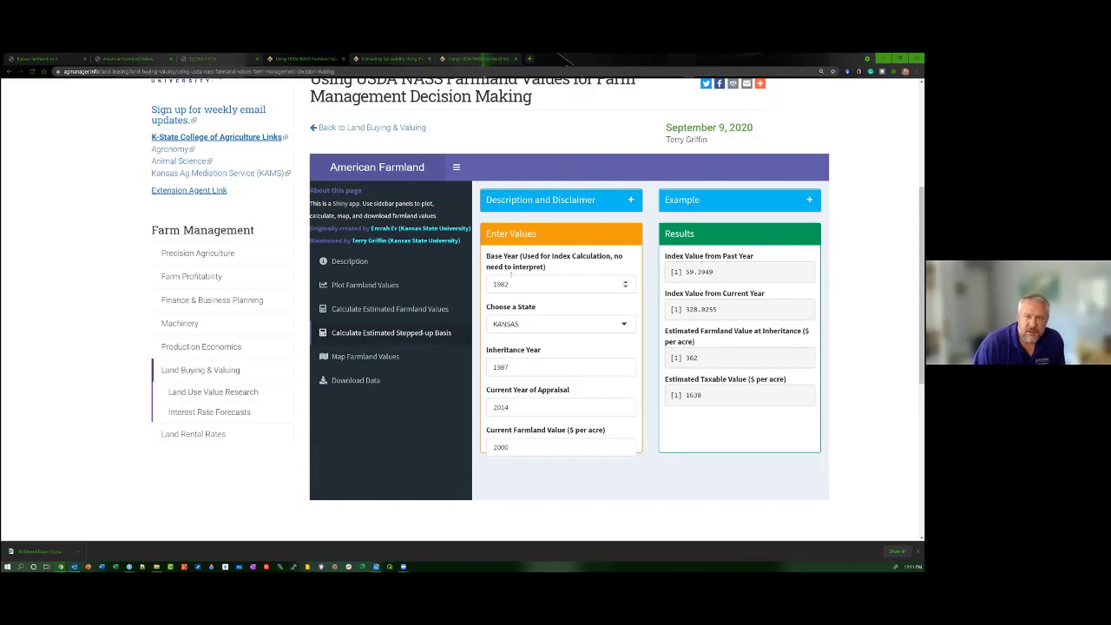
Switch the calculator's state to Illinois and back to Kansas
{"action": "double_click", "coordinate": [503, 284]}
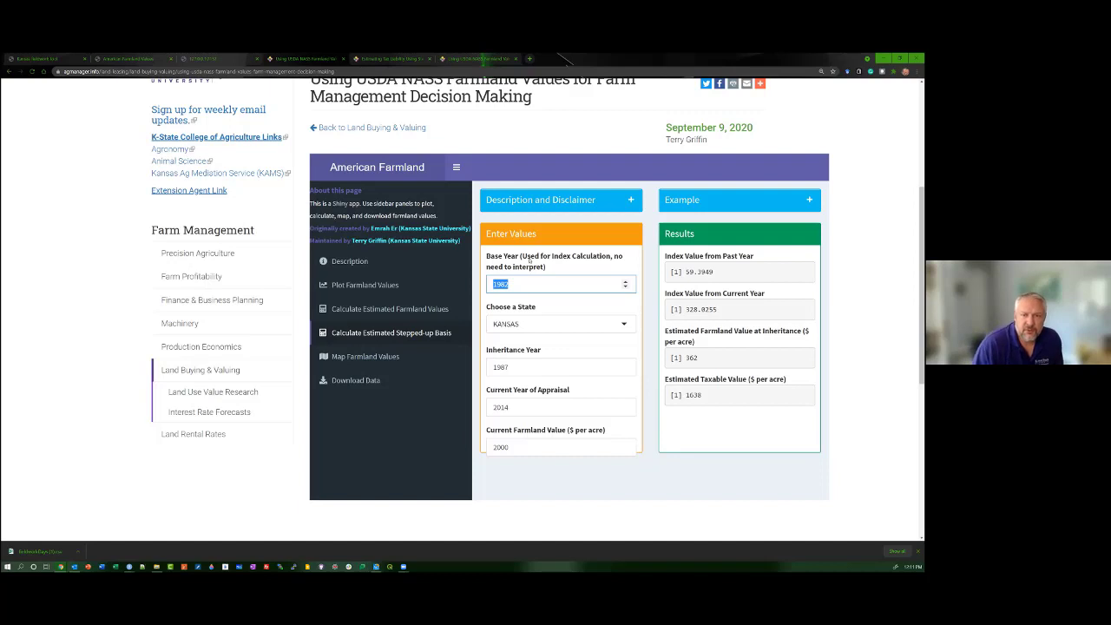
{"action": "left_click", "coordinate": [526, 323]}
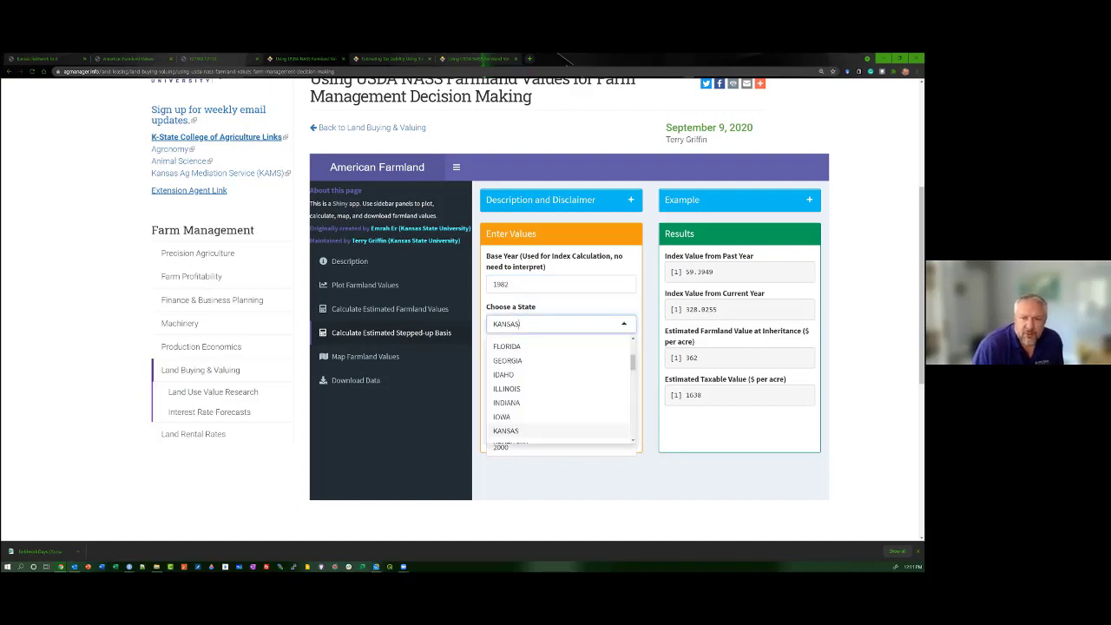
{"action": "left_click", "coordinate": [521, 388]}
{"action": "left_click", "coordinate": [534, 328]}
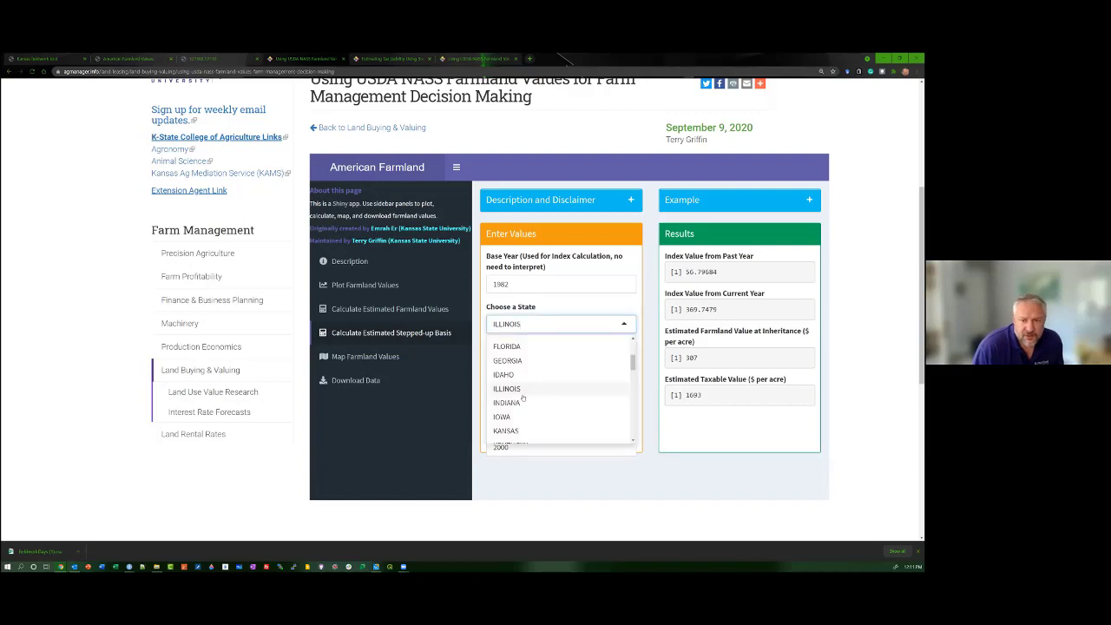
{"action": "left_click", "coordinate": [511, 427]}
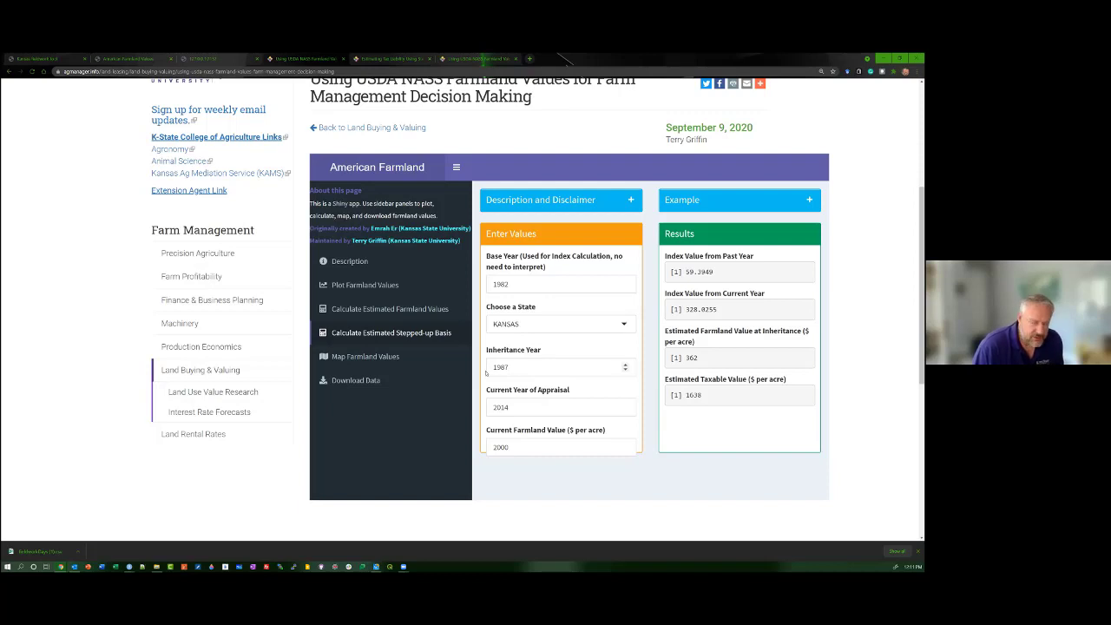
Set the inheritance year in the stepped-up basis calculator to 1975
{"action": "double_click", "coordinate": [487, 372]}
{"action": "type", "text": "19"}
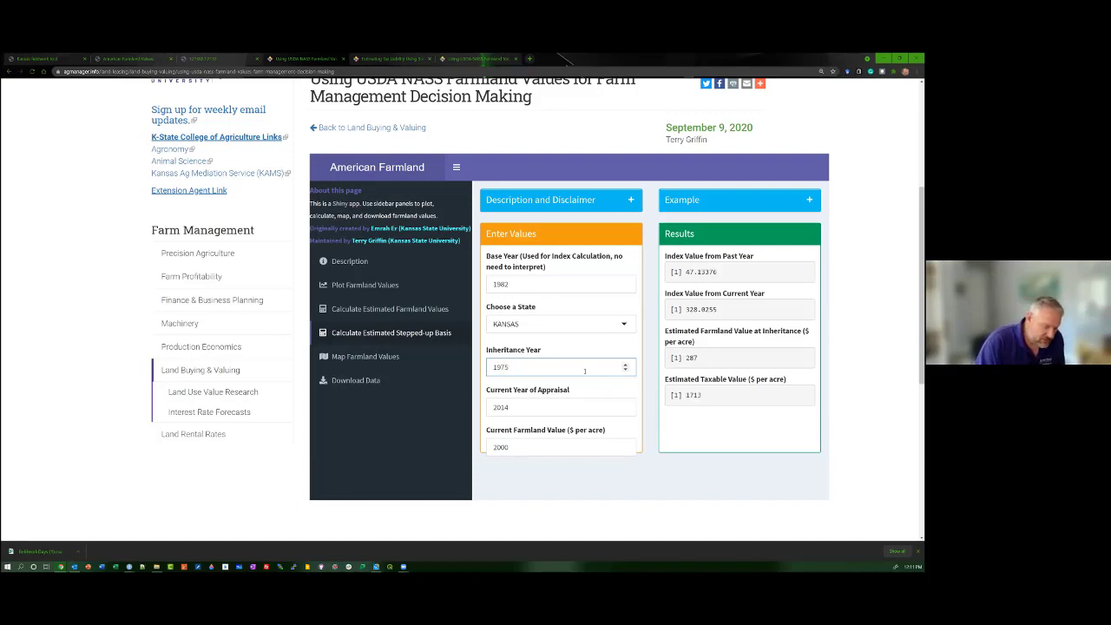
{"action": "key", "text": "BackSpace"}
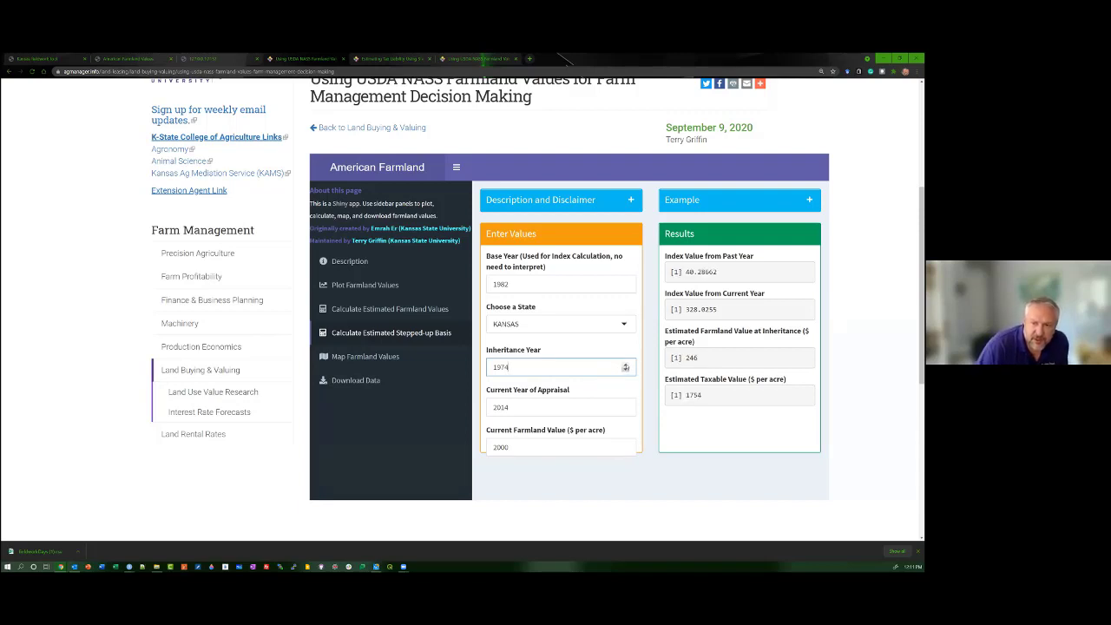
{"action": "left_click", "coordinate": [625, 364]}
{"action": "left_click", "coordinate": [625, 363]}
{"action": "left_click", "coordinate": [625, 364]}
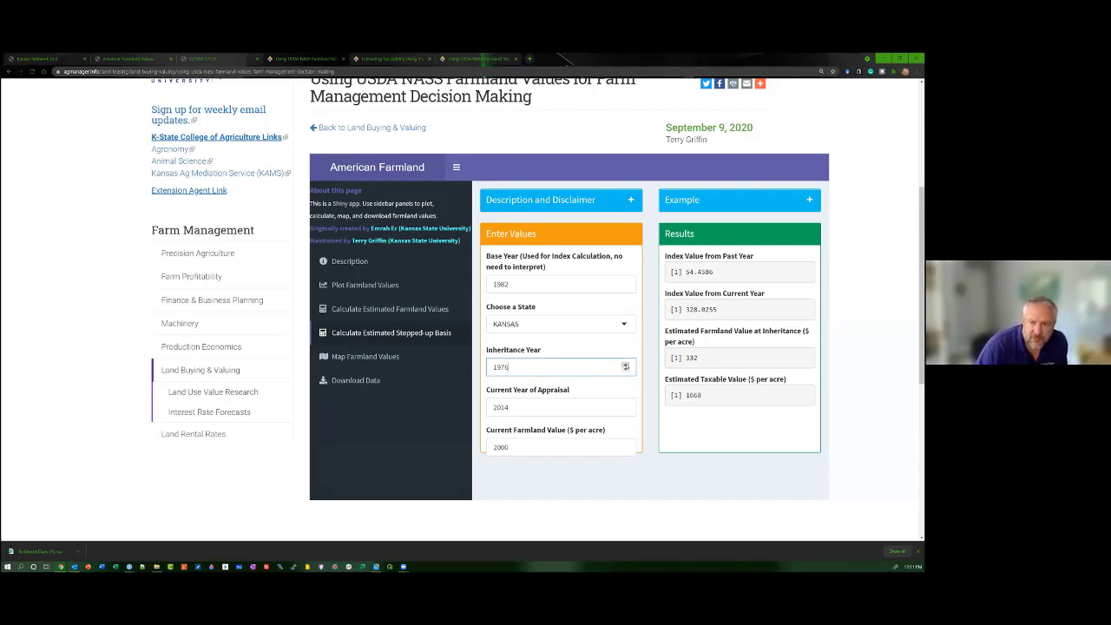
{"action": "left_click", "coordinate": [625, 370]}
{"action": "left_click", "coordinate": [625, 370]}
{"action": "left_click", "coordinate": [625, 370]}
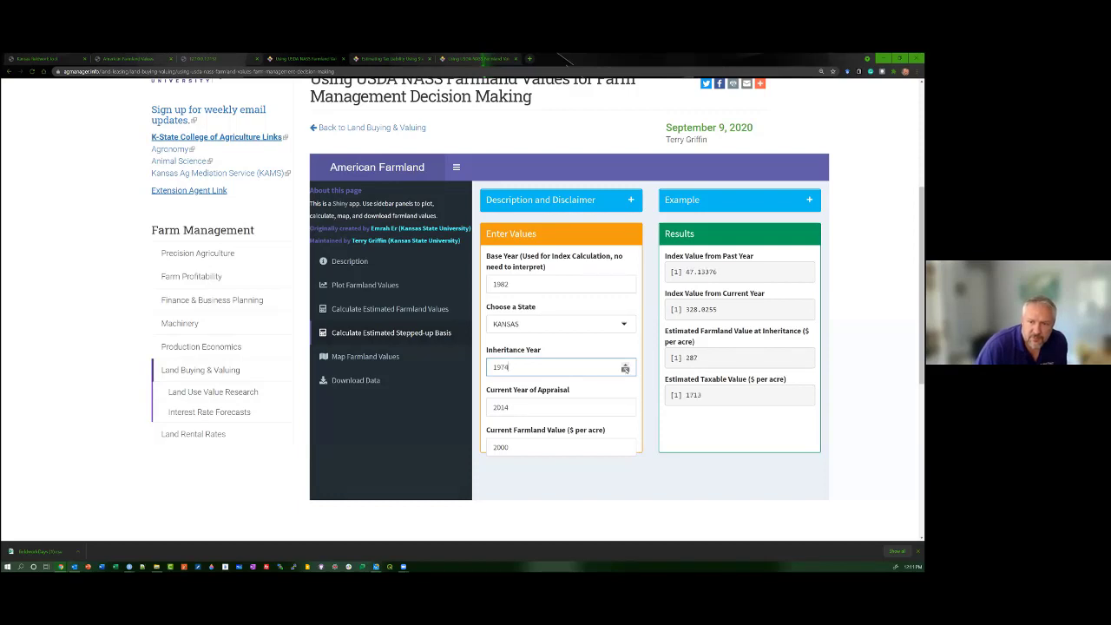
{"action": "left_click", "coordinate": [625, 363]}
Set the current year of appraisal to 2021
{"action": "scroll", "coordinate": [543, 386], "scroll_direction": "down", "scroll_amount": 1}
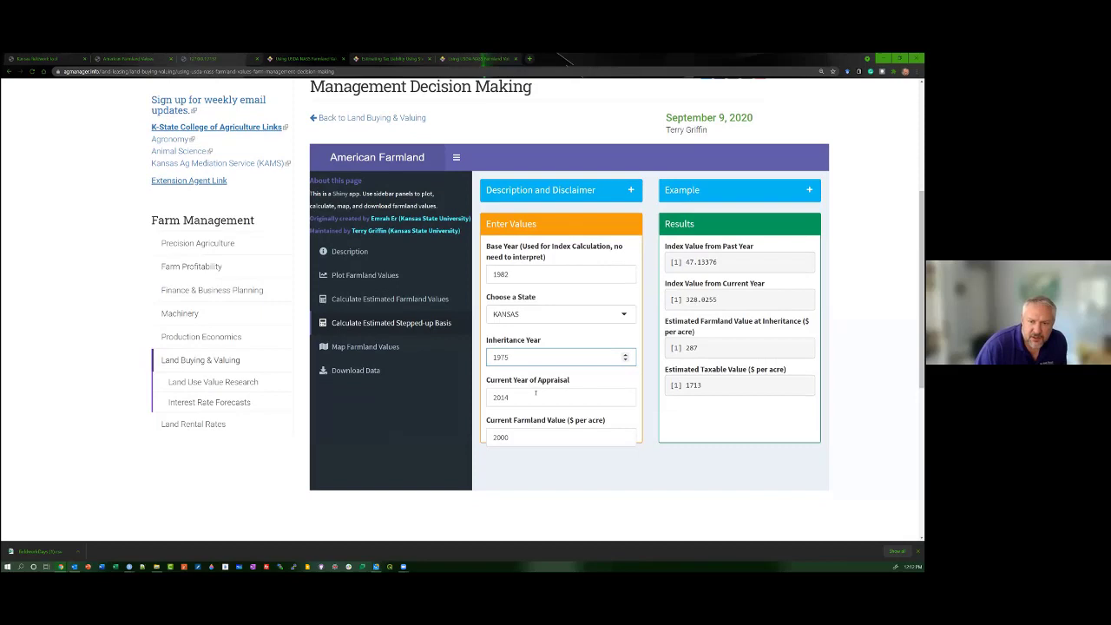
{"action": "left_click", "coordinate": [595, 393]}
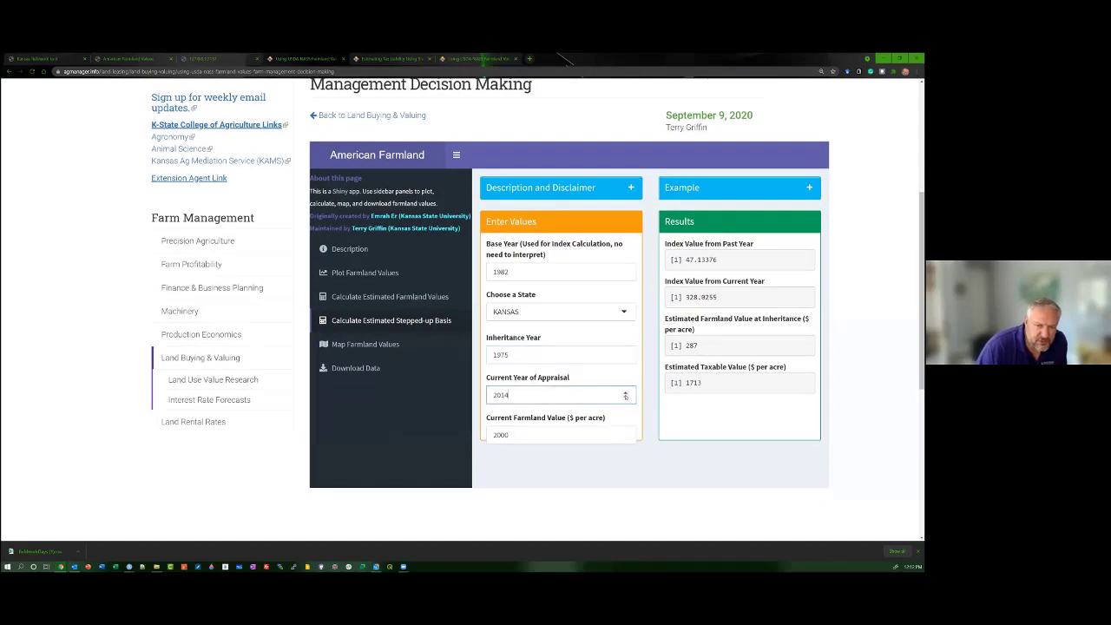
{"action": "left_click", "coordinate": [625, 391]}
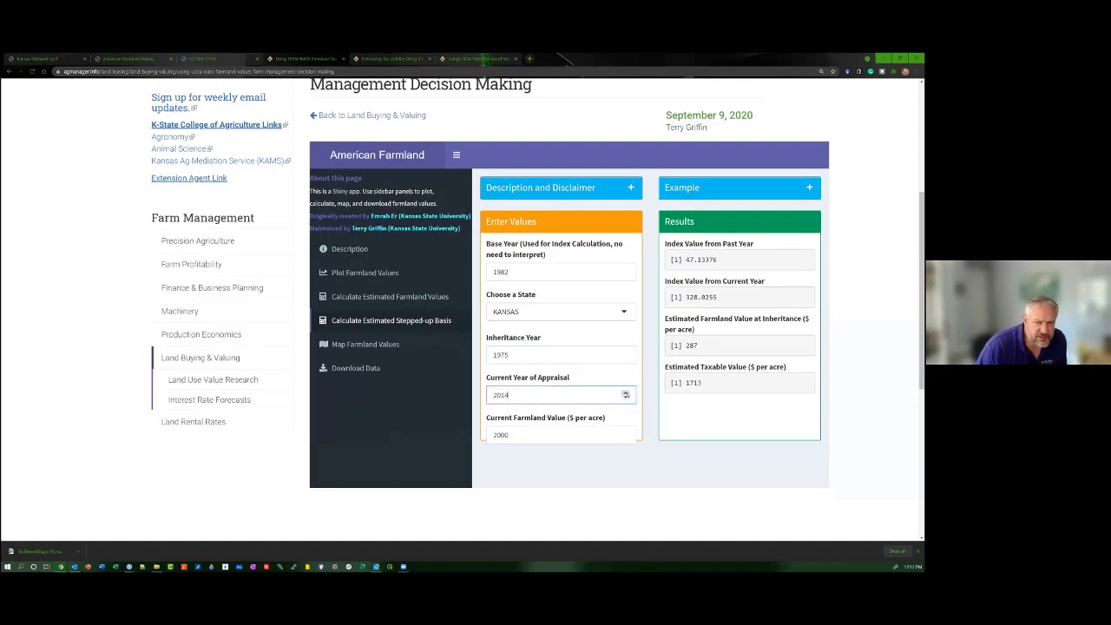
{"action": "left_click", "coordinate": [625, 392]}
{"action": "left_click", "coordinate": [625, 392]}
{"action": "left_click", "coordinate": [625, 392]}
{"action": "left_click", "coordinate": [625, 392]}
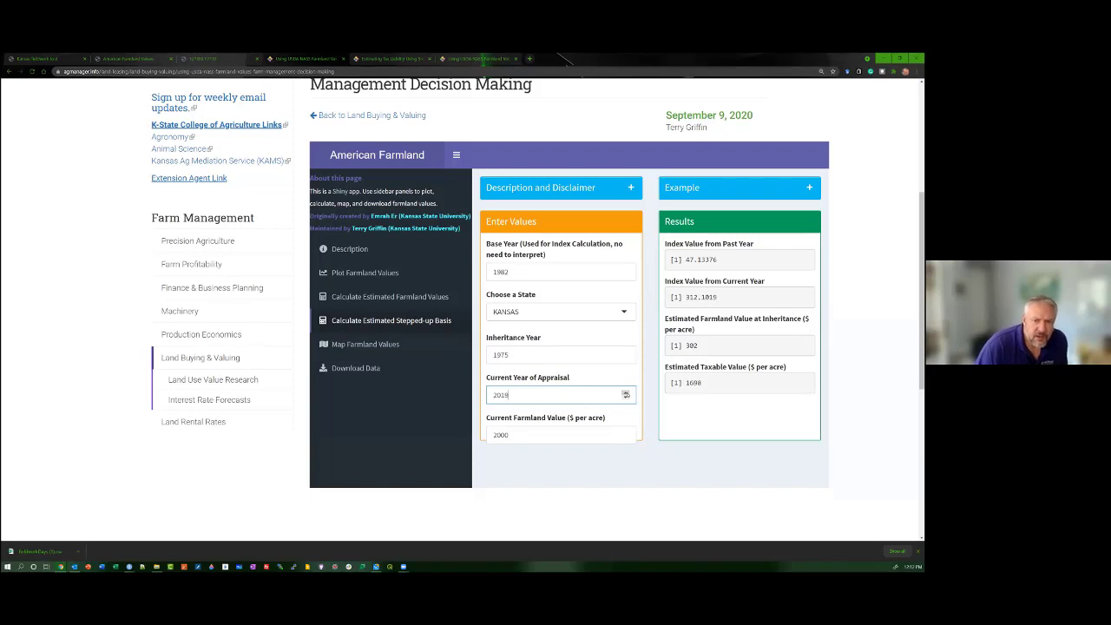
{"action": "left_click", "coordinate": [625, 392]}
{"action": "left_click", "coordinate": [625, 392]}
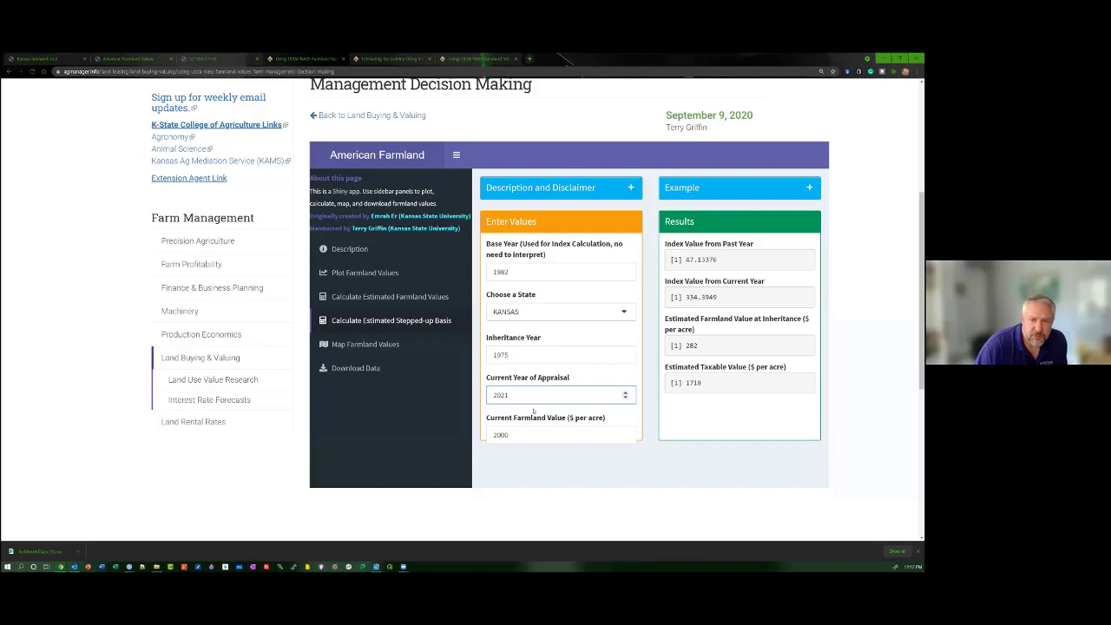
Set the current farmland value to $3250 per acre
{"action": "scroll", "coordinate": [520, 331], "scroll_direction": "down", "scroll_amount": 1}
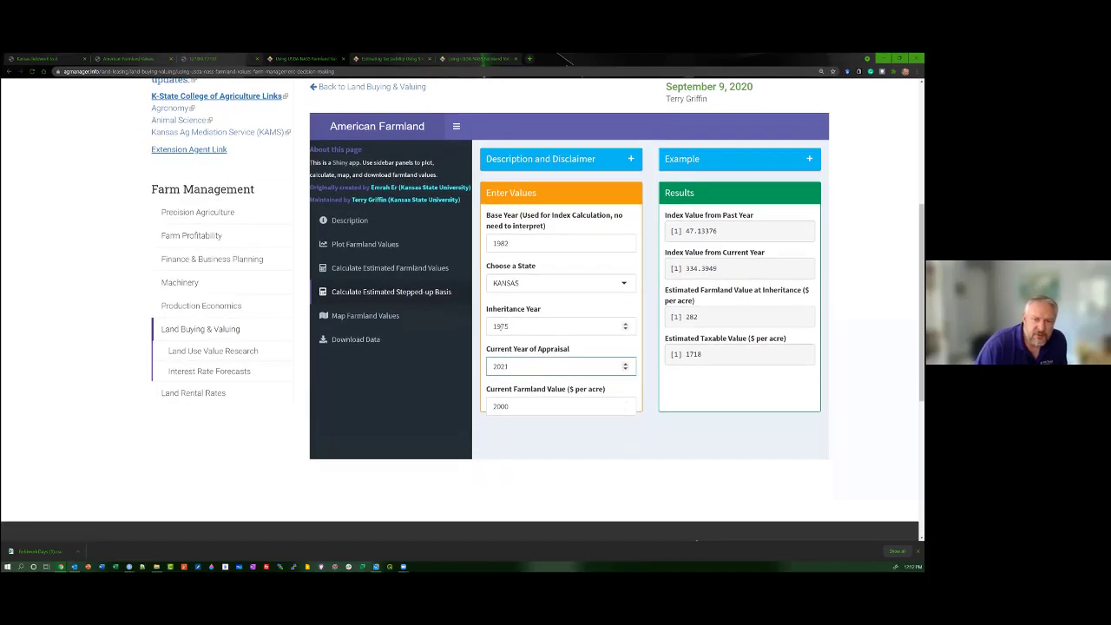
{"action": "key", "text": "shift+Tab"}
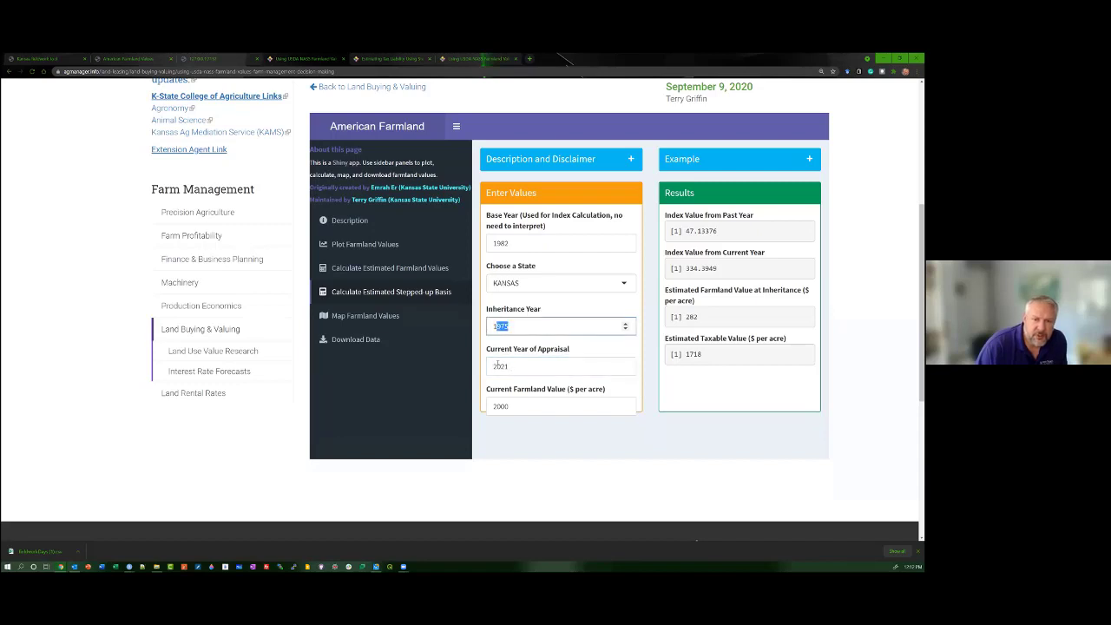
{"action": "key", "text": "Tab"}
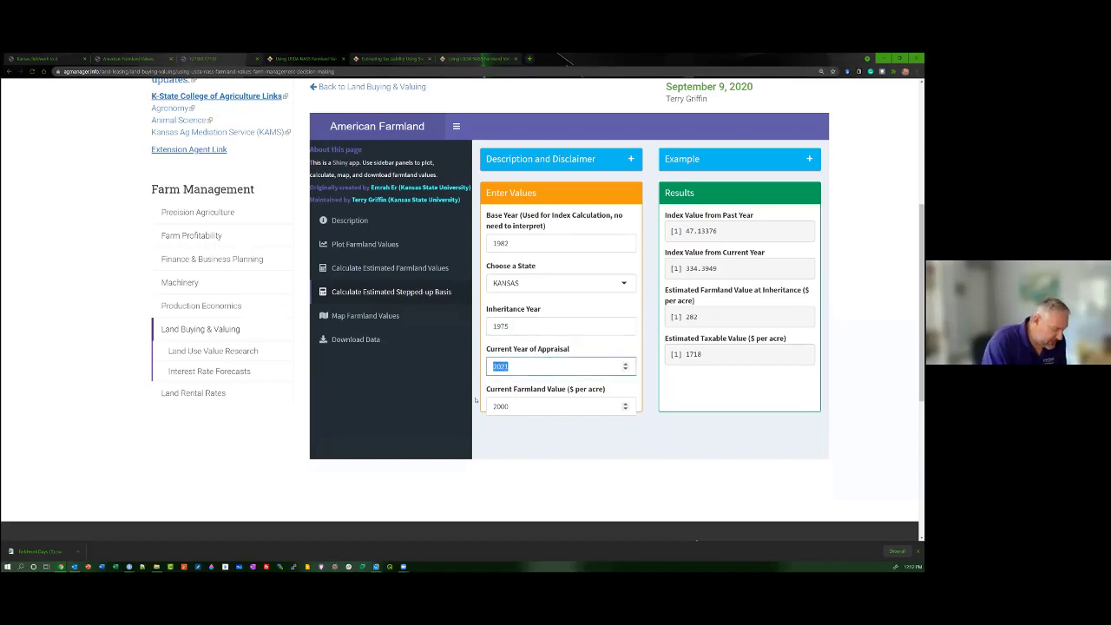
{"action": "key", "text": "Tab"}
{"action": "type", "text": "3250"}
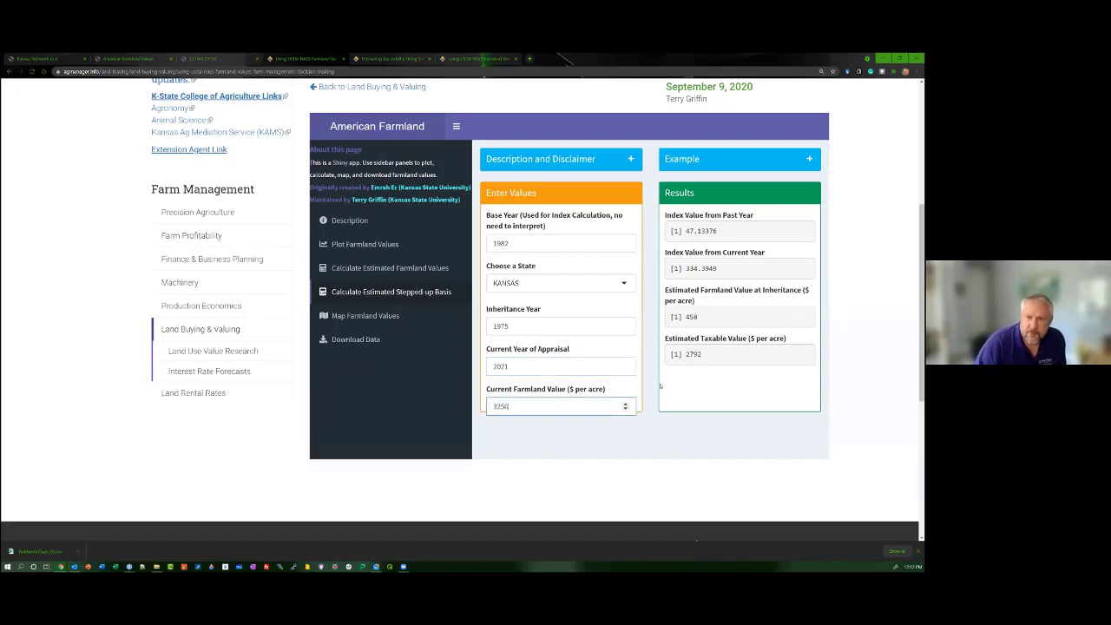
Examine the calculated results and highlight the estimated farmland value at inheritance
{"action": "left_click", "coordinate": [734, 257]}
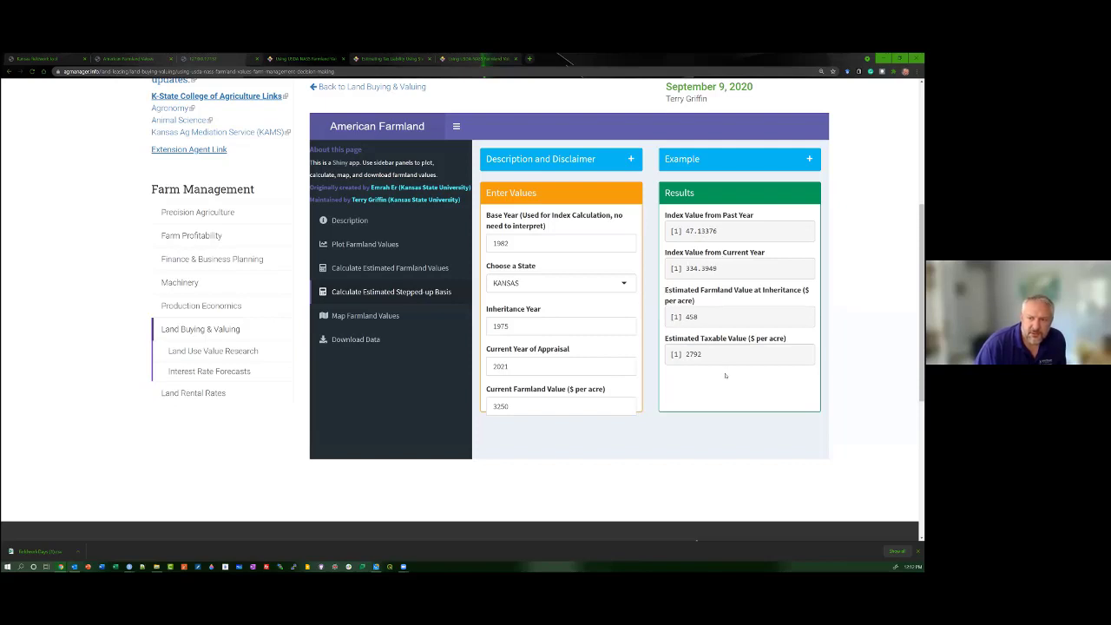
{"action": "left_click_drag", "start_coordinate": [729, 302], "coordinate": [697, 299]}
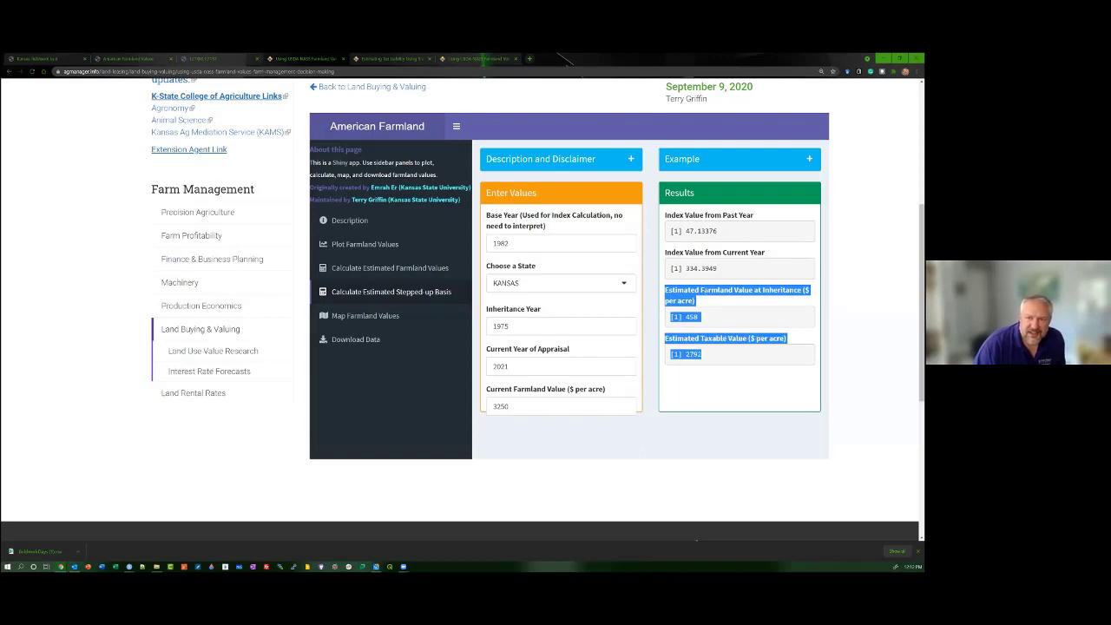
{"action": "left_click", "coordinate": [759, 291]}
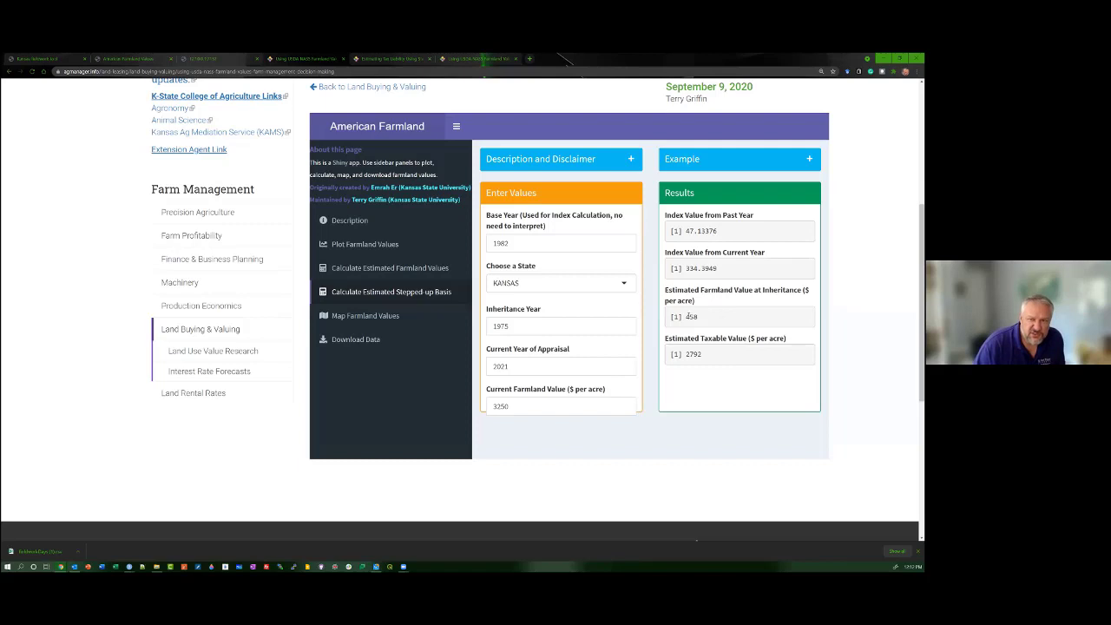
{"action": "double_click", "coordinate": [695, 317]}
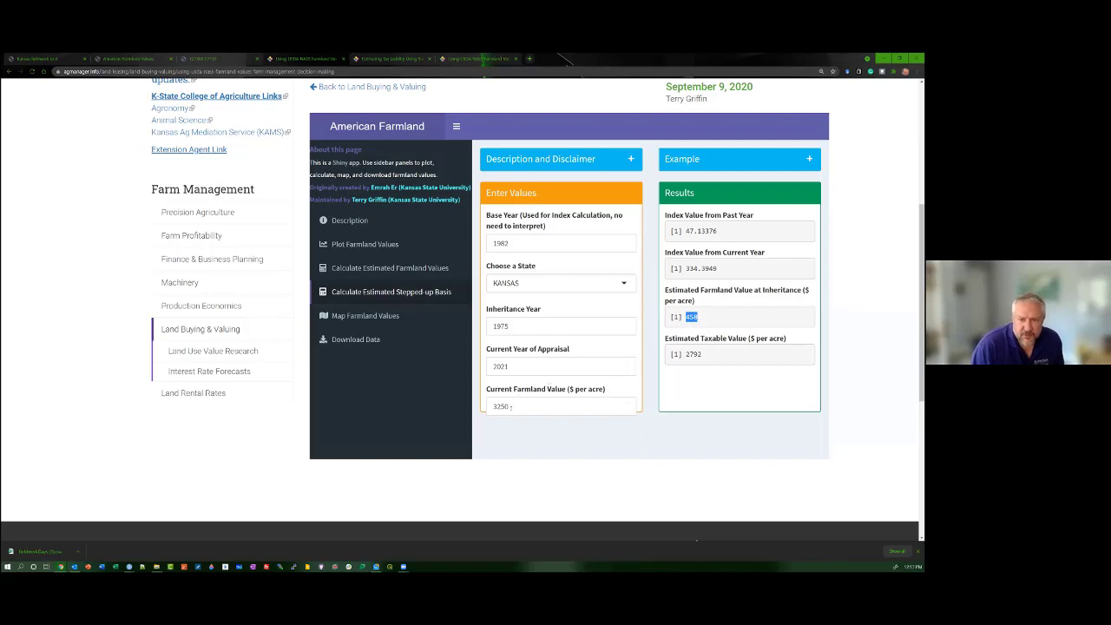
Compare the entered current farmland value with the estimated value at inheritance and highlight the resulting estimated taxable value per acre
{"action": "left_click_drag", "start_coordinate": [511, 406], "coordinate": [491, 406]}
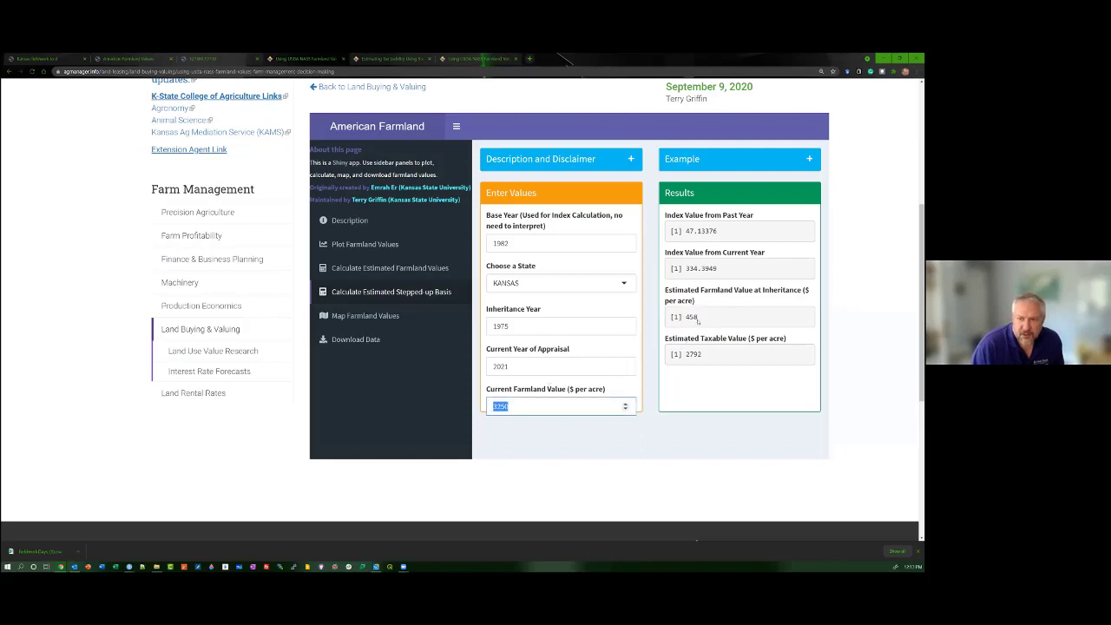
{"action": "left_click_drag", "start_coordinate": [698, 316], "coordinate": [682, 316]}
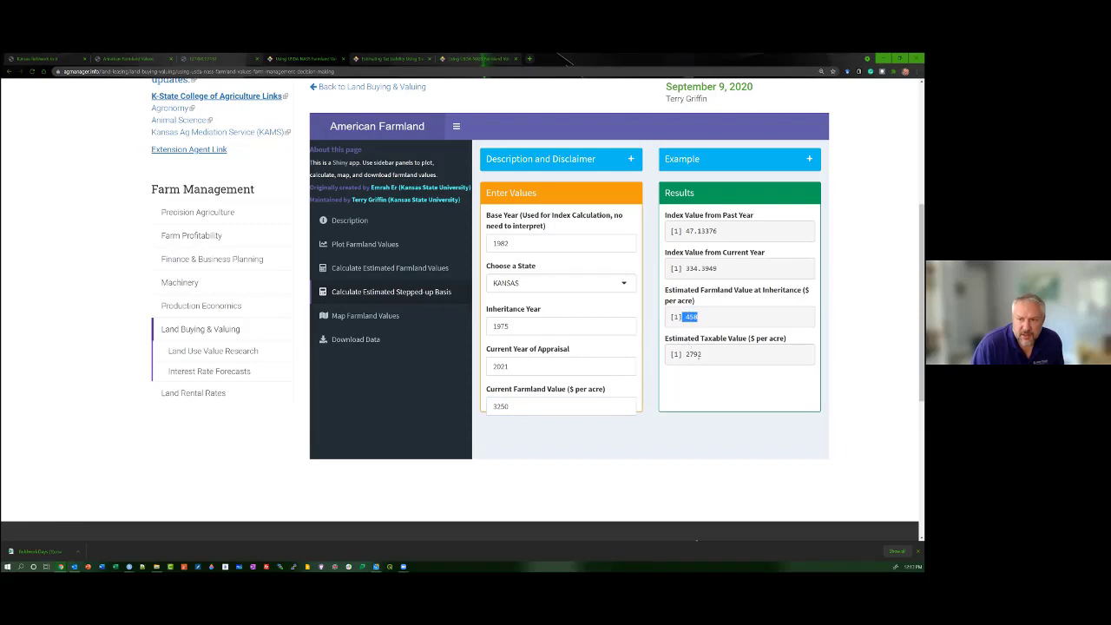
{"action": "left_click_drag", "start_coordinate": [701, 354], "coordinate": [685, 354]}
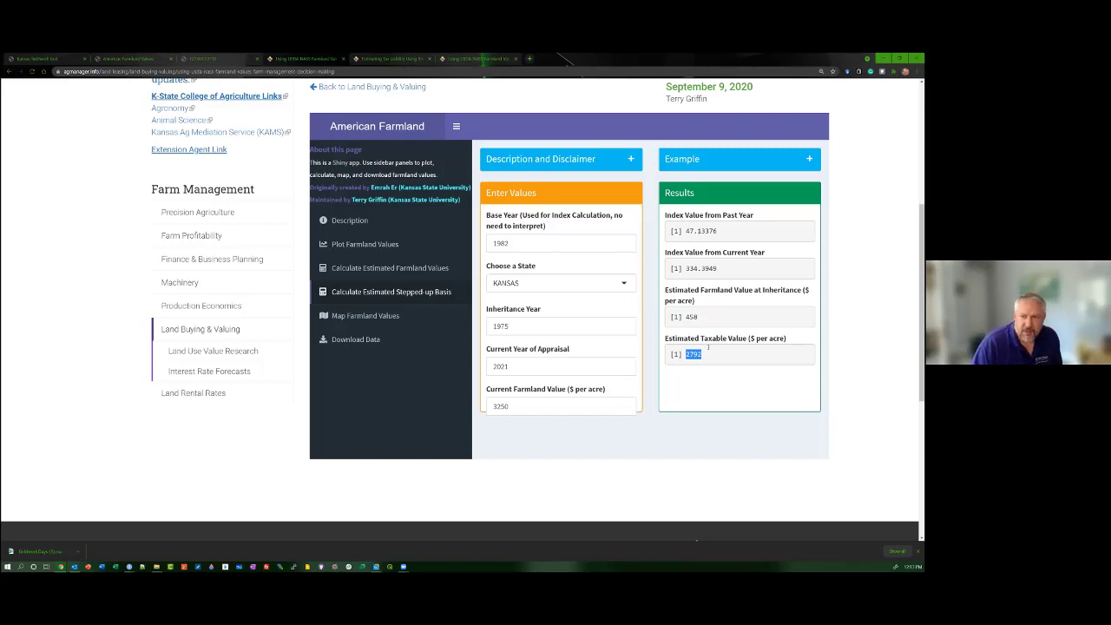
{"action": "scroll", "coordinate": [460, 309], "scroll_direction": "down", "scroll_amount": 1}
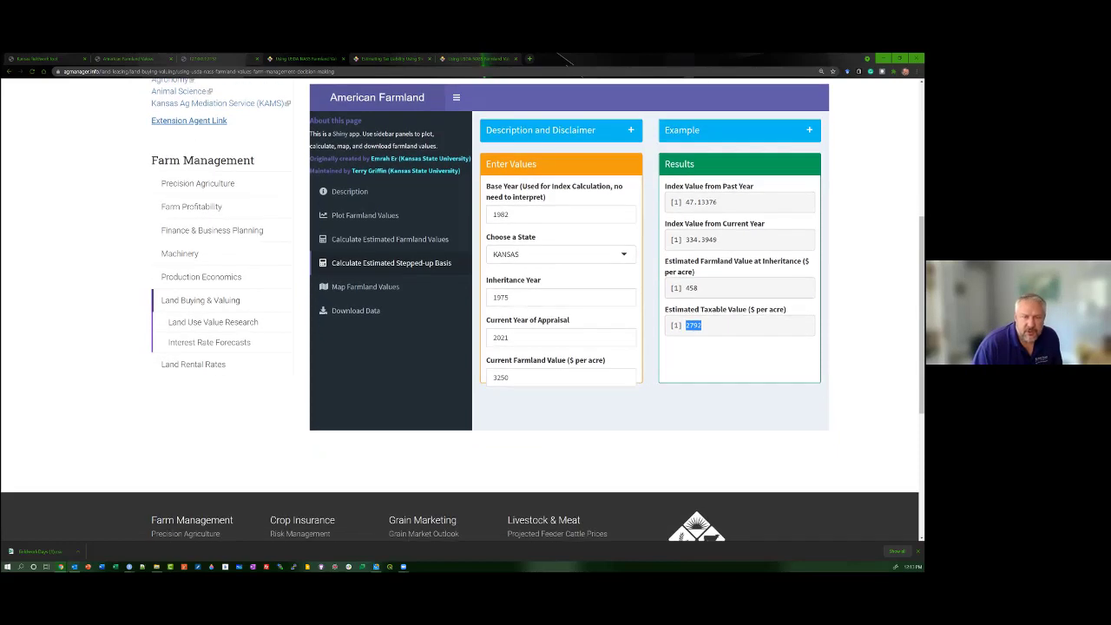
{"action": "scroll", "coordinate": [461, 309], "scroll_direction": "up", "scroll_amount": 1}
{"action": "scroll", "coordinate": [292, 420], "scroll_direction": "up", "scroll_amount": 1}
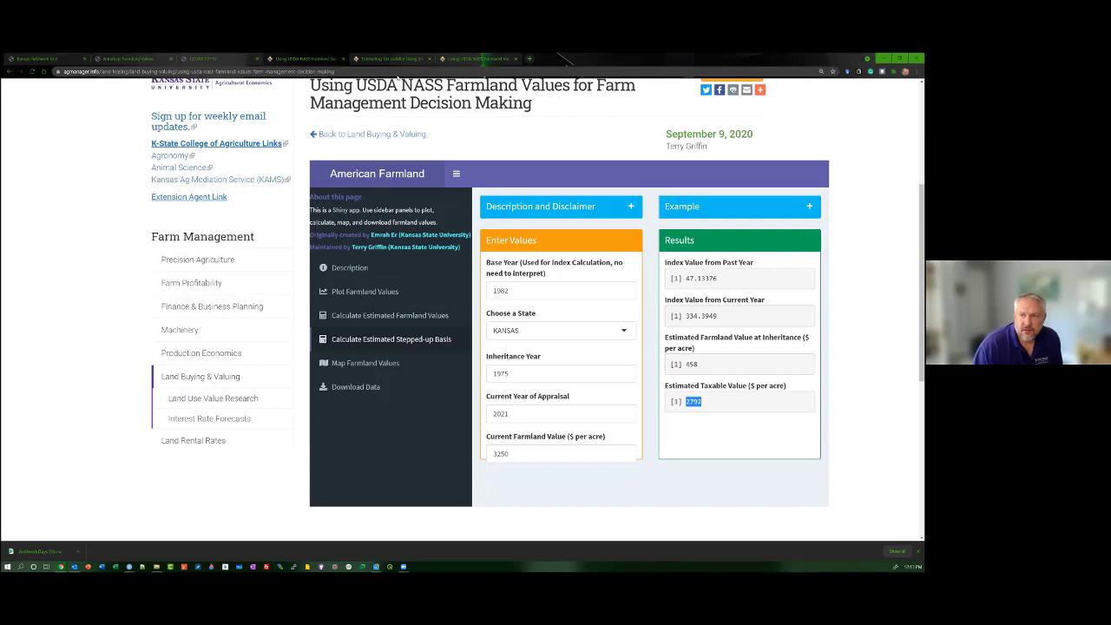
Open the farmland values plot comparing Kansas with the United States average
{"action": "left_click", "coordinate": [397, 77]}
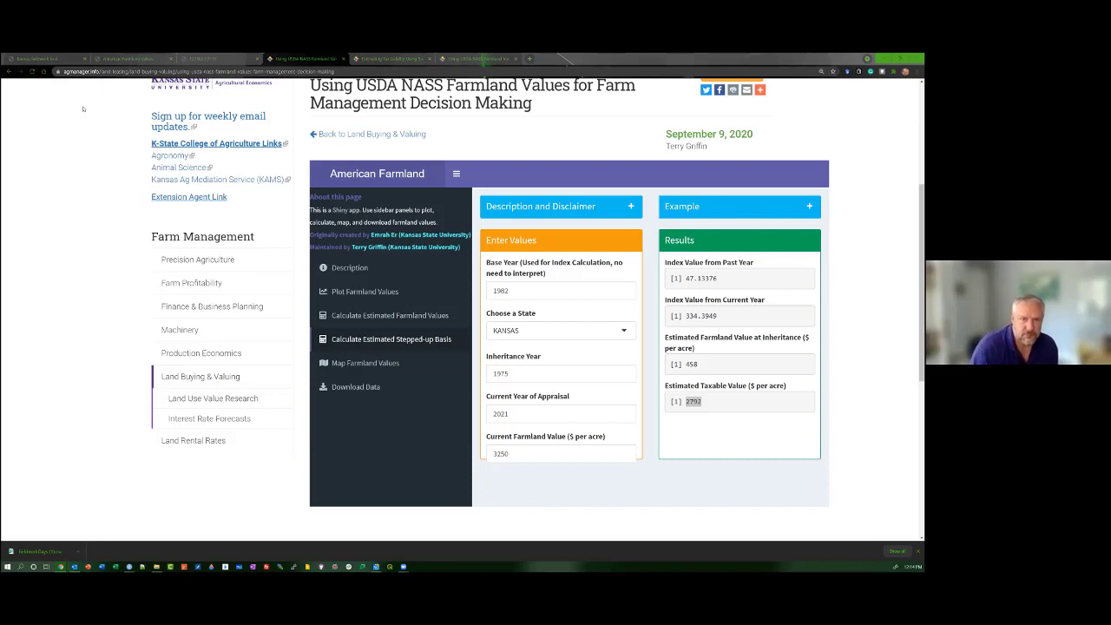
{"action": "left_click", "coordinate": [365, 293]}
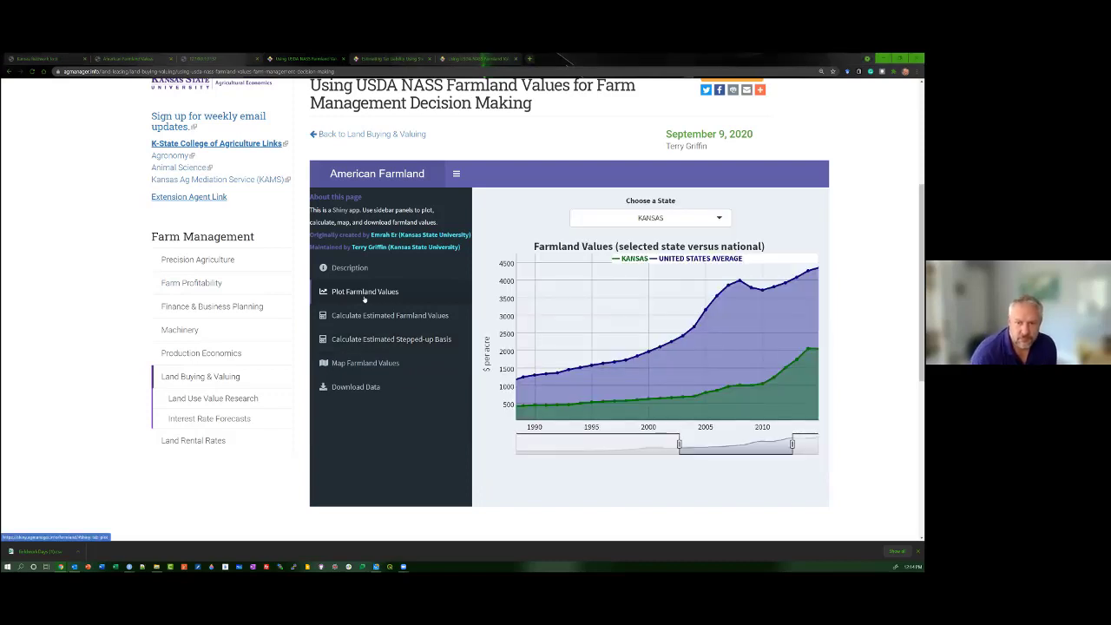